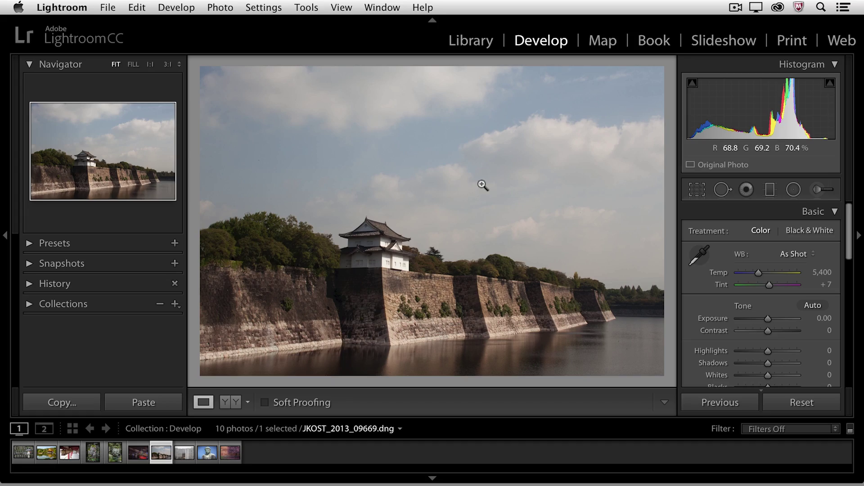
# - Expand the History panel to show the castle photo's single Import step
pyautogui.click(29, 283)
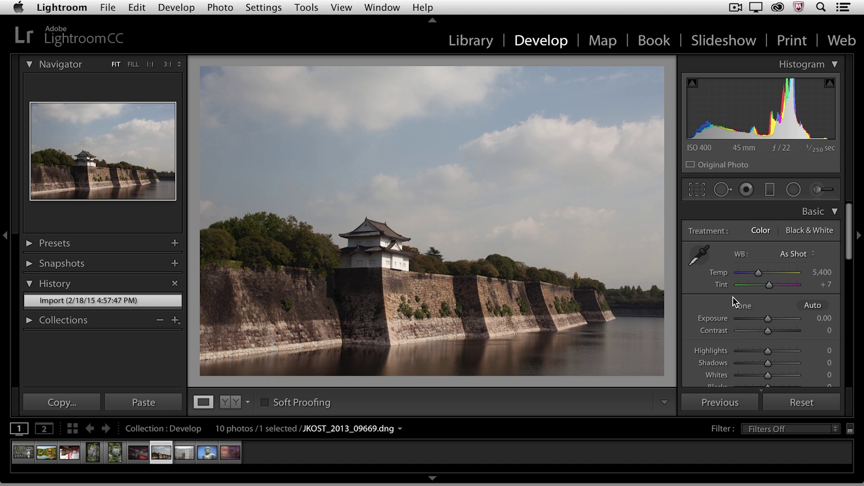
pyautogui.press('r')
# - Tighten the crop from the top-right corner and shift the castle left, then apply it
pyautogui.moveTo(660, 65); pyautogui.dragTo(639, 81)
pyautogui.moveTo(577, 170); pyautogui.dragTo(539, 176)
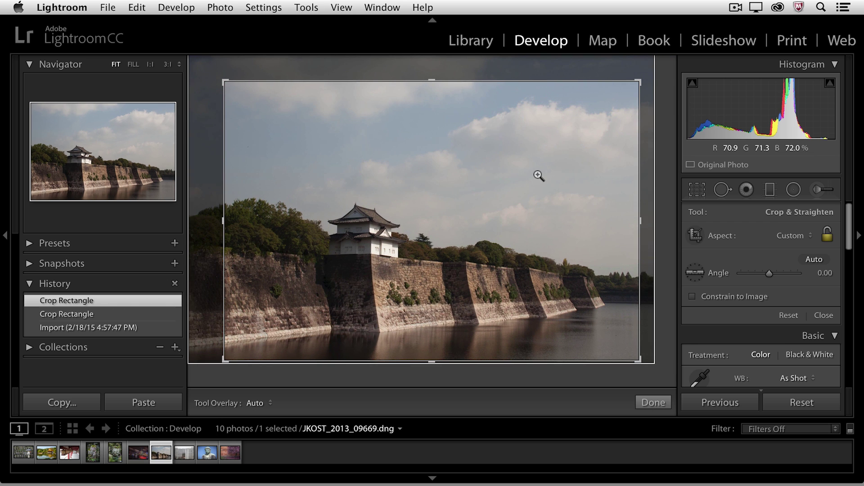
pyautogui.press('r')
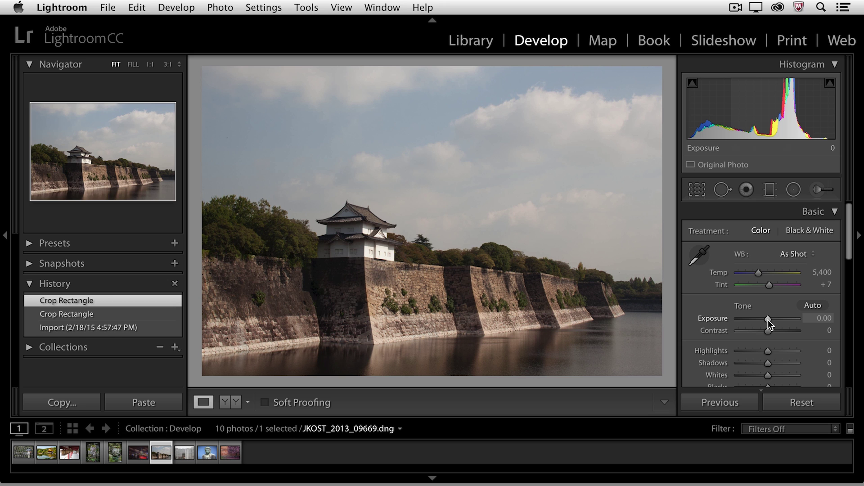
# - Apply Auto Tone, pull Highlights to -100 and bring Exposure back toward zero
pyautogui.click(812, 306)
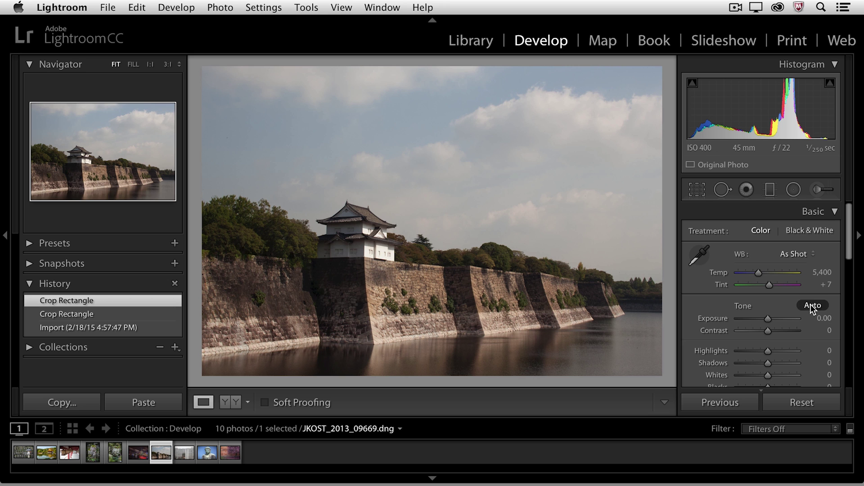
pyautogui.scroll(-3, 810, 308)
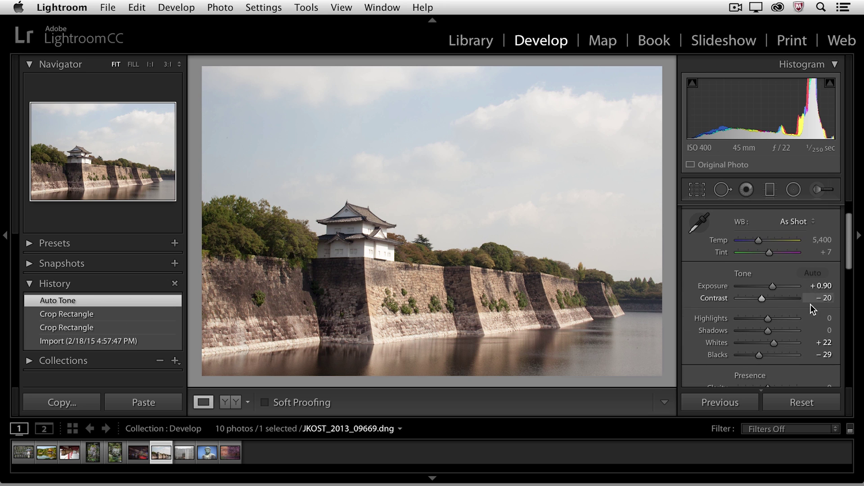
pyautogui.moveTo(768, 311); pyautogui.dragTo(798, 323)
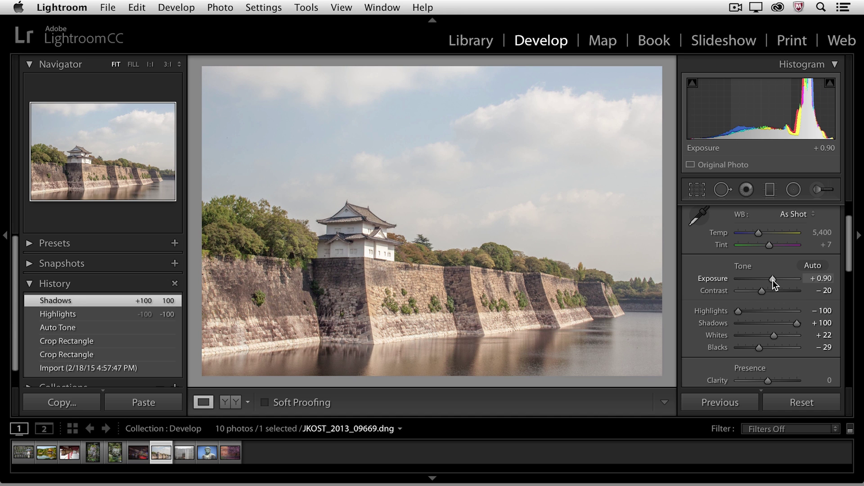
pyautogui.moveTo(772, 277); pyautogui.dragTo(767, 278)
# - Raise Clarity to +52 and warm the Temperature to 6,091
pyautogui.scroll(-1, 769, 299)
pyautogui.scroll(-3, 770, 300)
pyautogui.moveTo(768, 314); pyautogui.dragTo(779, 337)
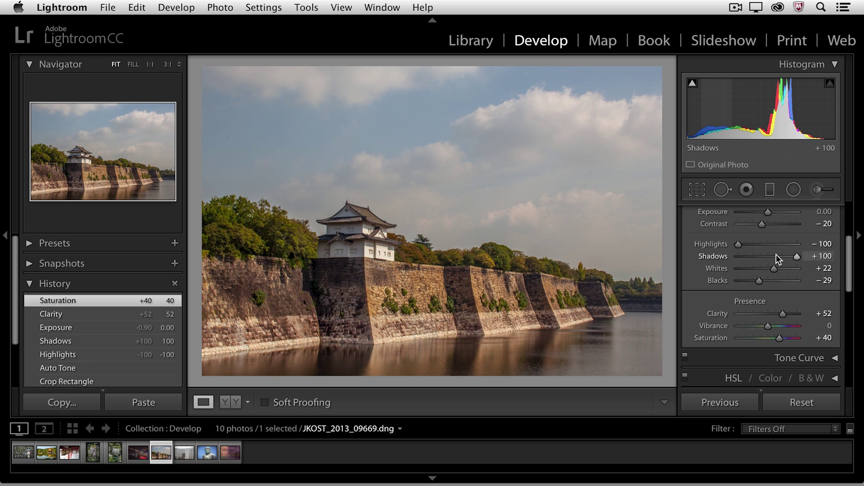
pyautogui.scroll(3, 776, 255)
pyautogui.moveTo(757, 216); pyautogui.dragTo(760, 217)
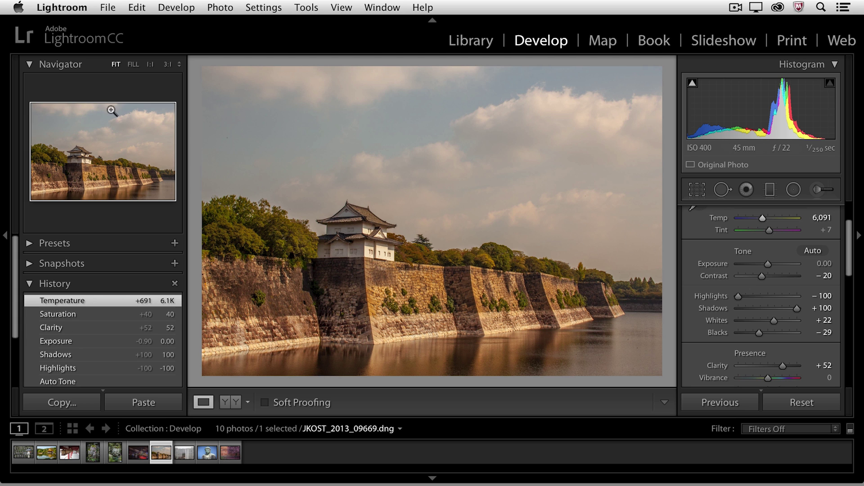
pyautogui.scroll(-5, 66, 323)
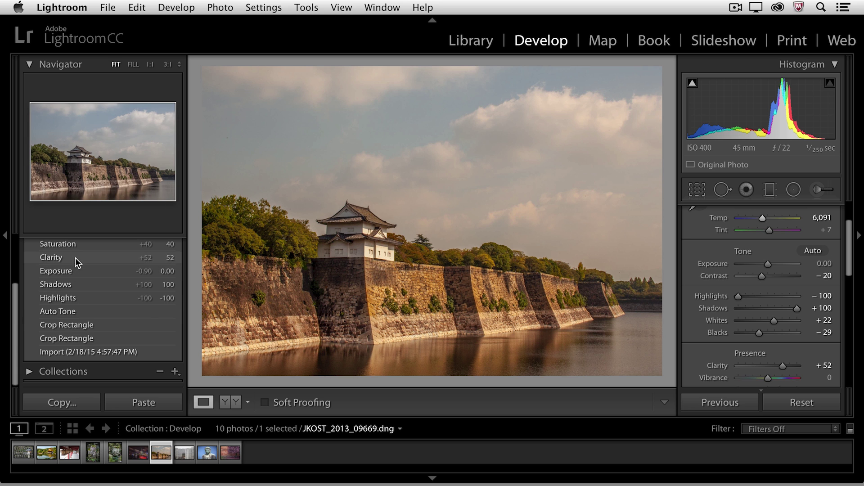
pyautogui.scroll(1, 79, 246)
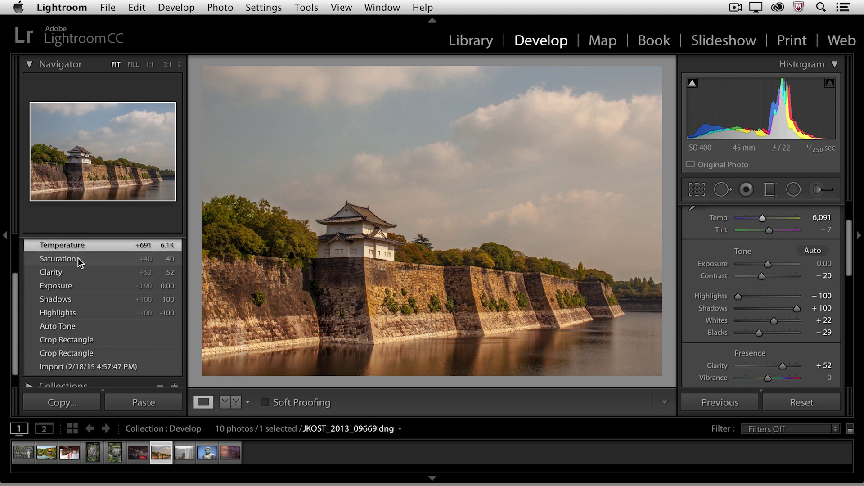
pyautogui.scroll(2, 77, 258)
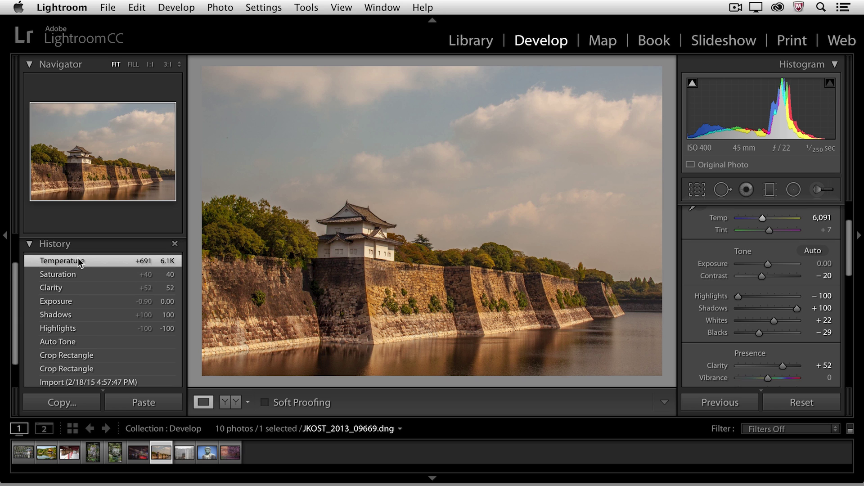
pyautogui.click(82, 286)
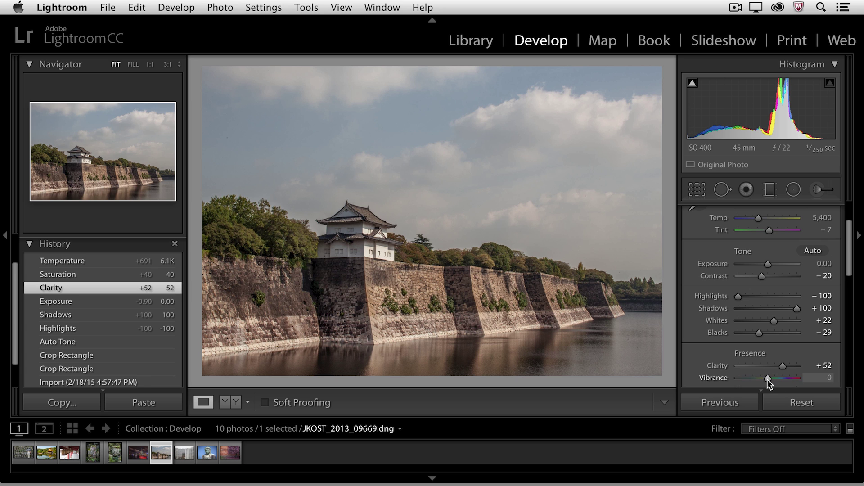
# - Boost Vibrance to +34
pyautogui.moveTo(767, 379); pyautogui.dragTo(778, 379)
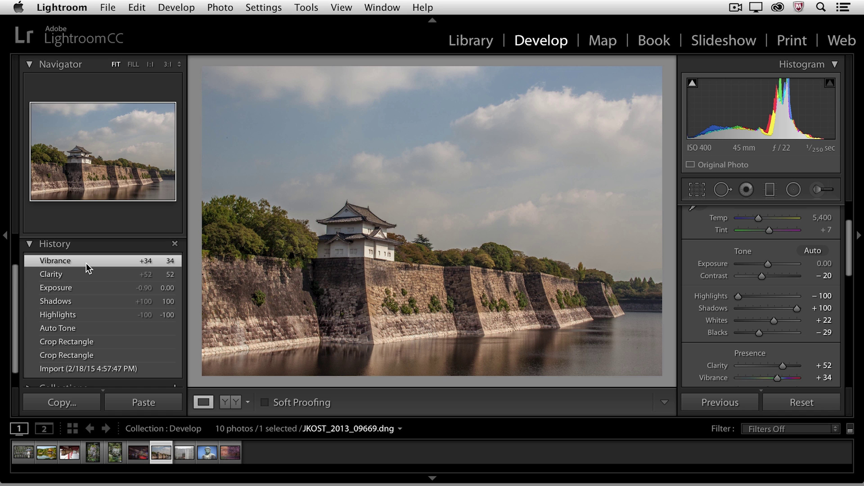
pyautogui.press('\\')
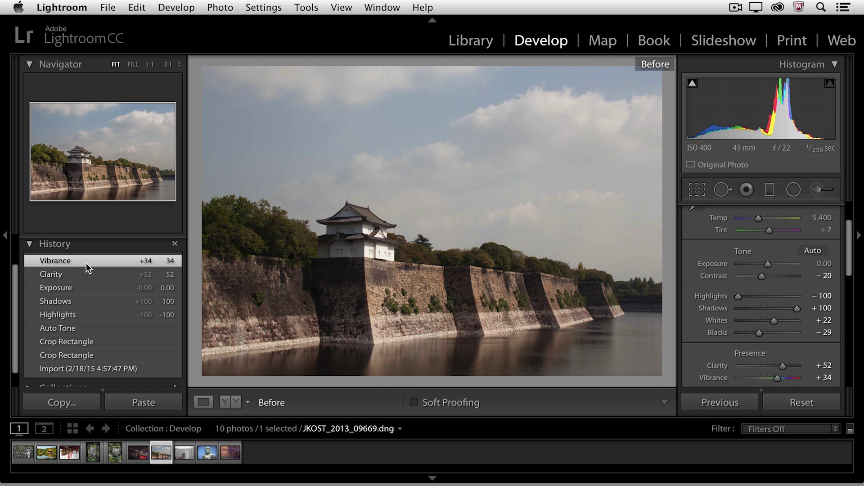
pyautogui.press('\\')
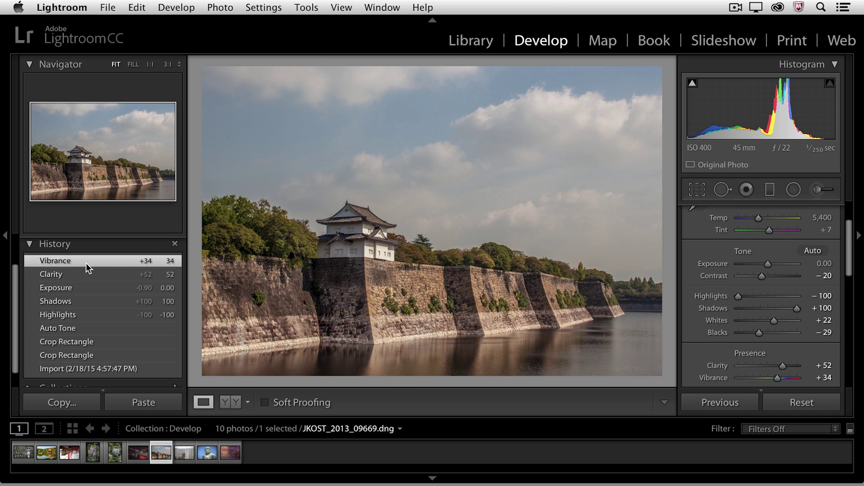
pyautogui.press('\\')
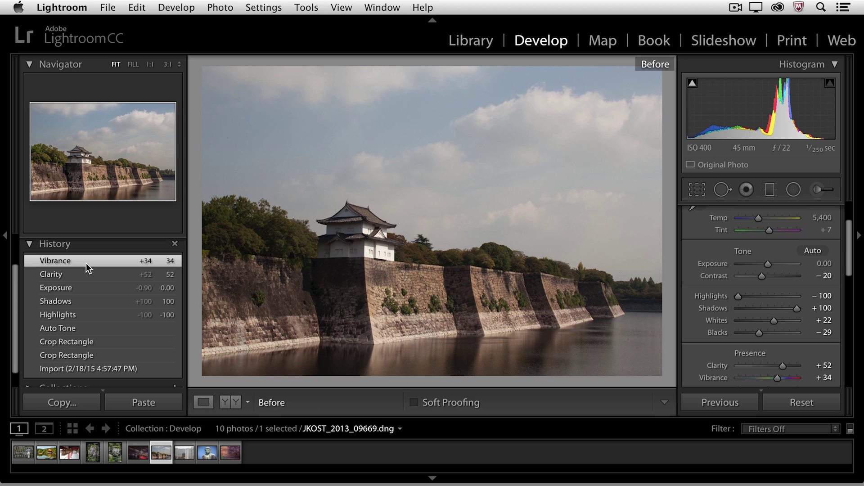
pyautogui.press('\\')
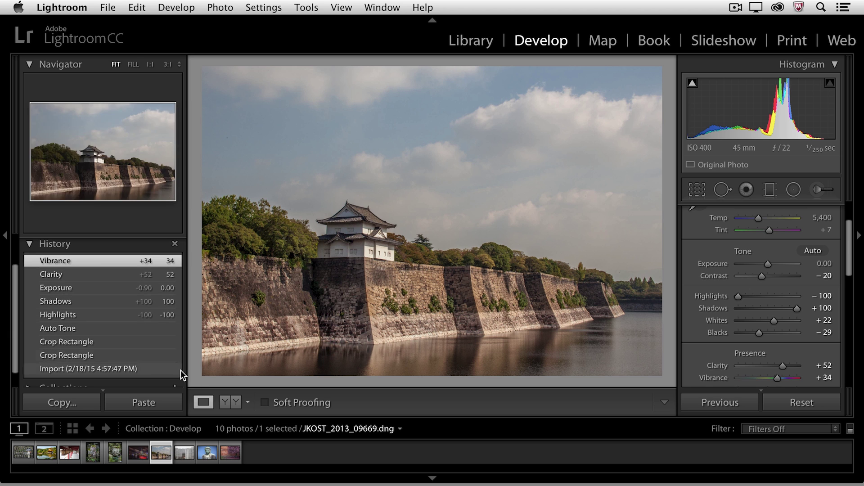
# - Show Before/After view, try Left/Right Split, then settle on Before/After Left/Right
pyautogui.click(234, 402)
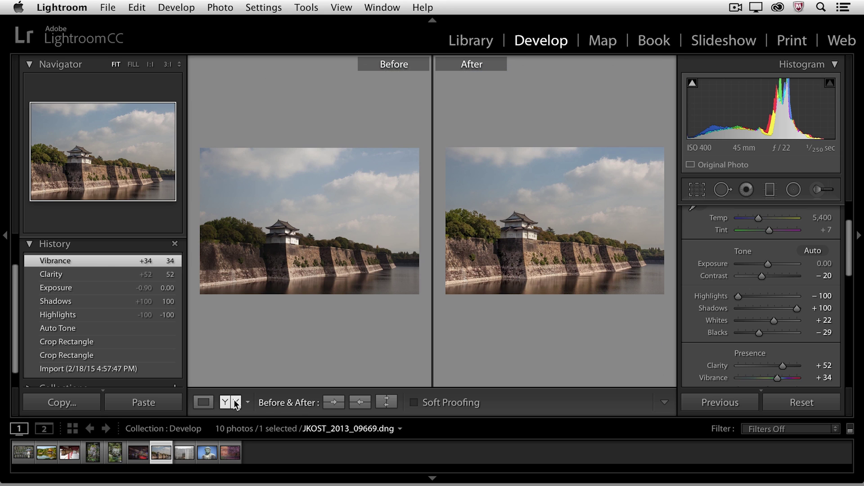
pyautogui.click(247, 402)
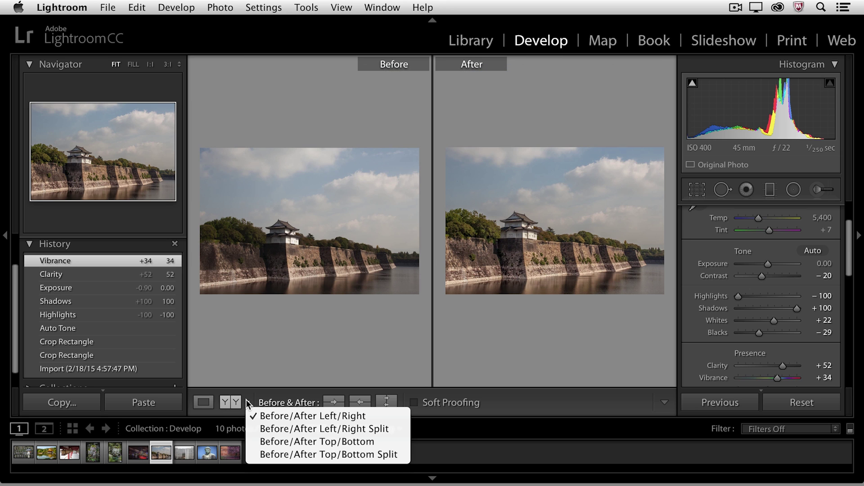
pyautogui.click(272, 428)
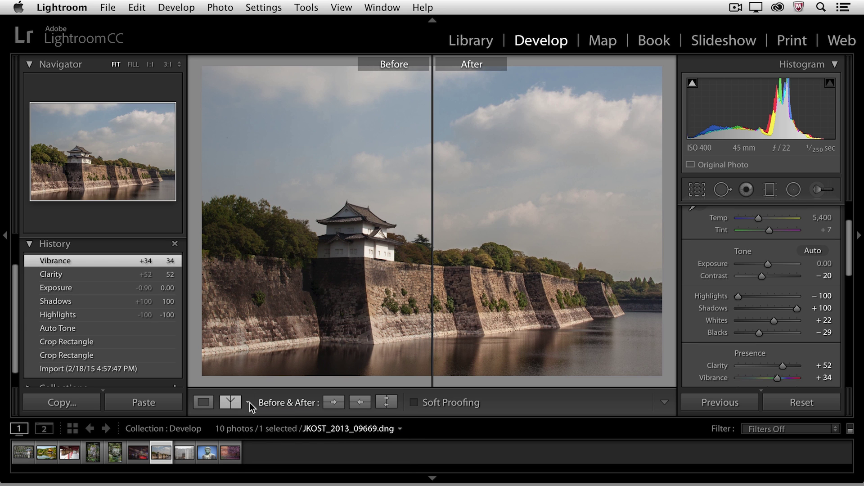
pyautogui.click(248, 402)
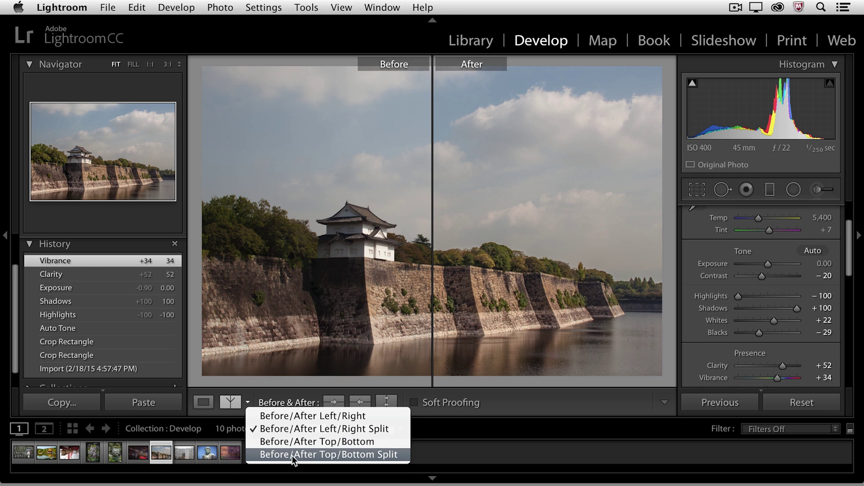
pyautogui.click(281, 418)
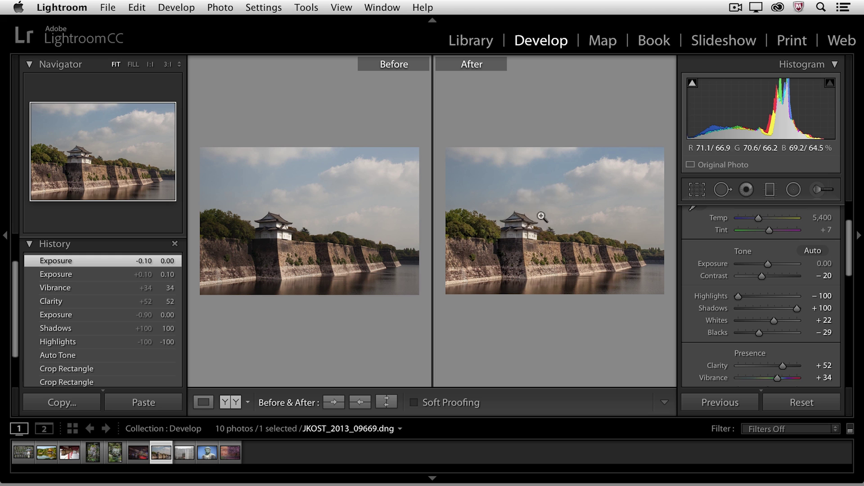
# - Warm the edited photo to 7,087 and set the Before image to an earlier Exposure step
pyautogui.moveTo(759, 218); pyautogui.dragTo(769, 217)
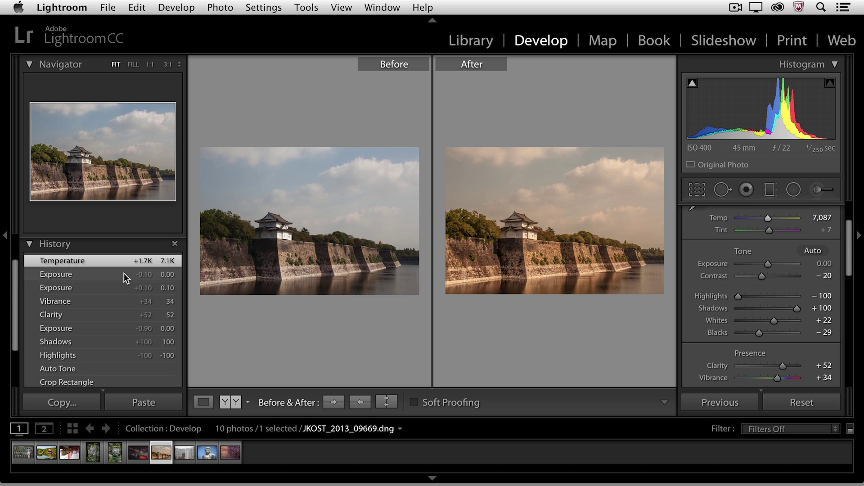
pyautogui.moveTo(103, 274); pyautogui.dragTo(320, 192)
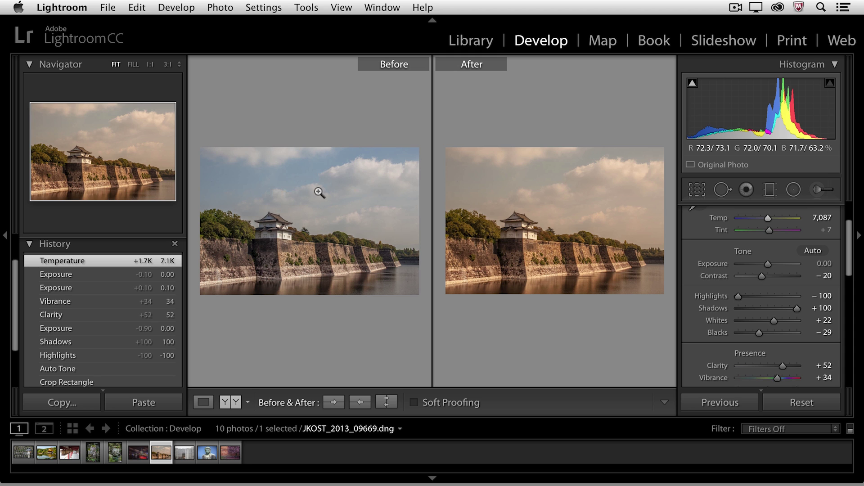